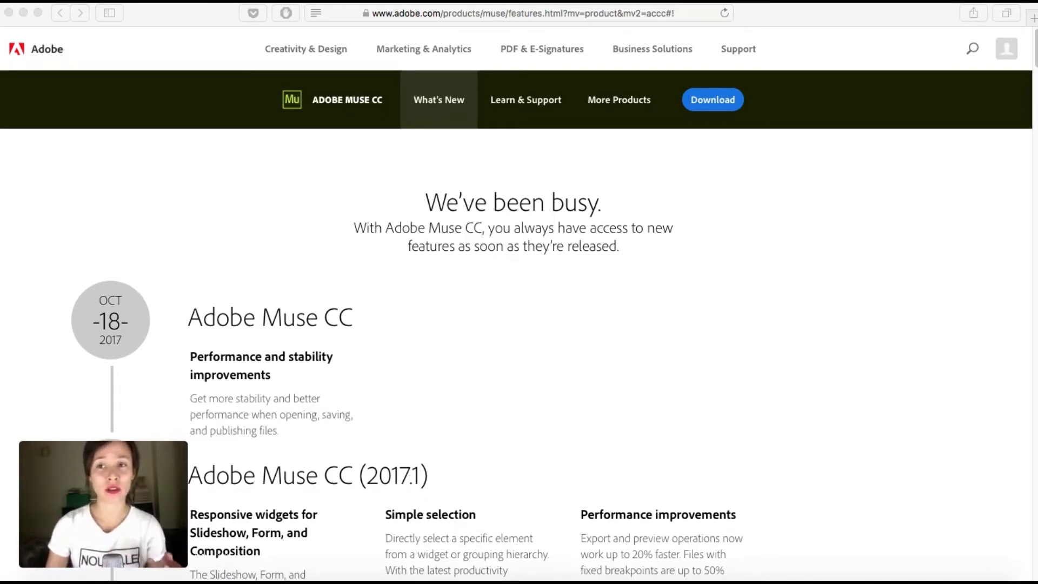
# - Expand Muse CC in the Creative Cloud panel and bring up its update options menu
pyautogui.click(870, 1)
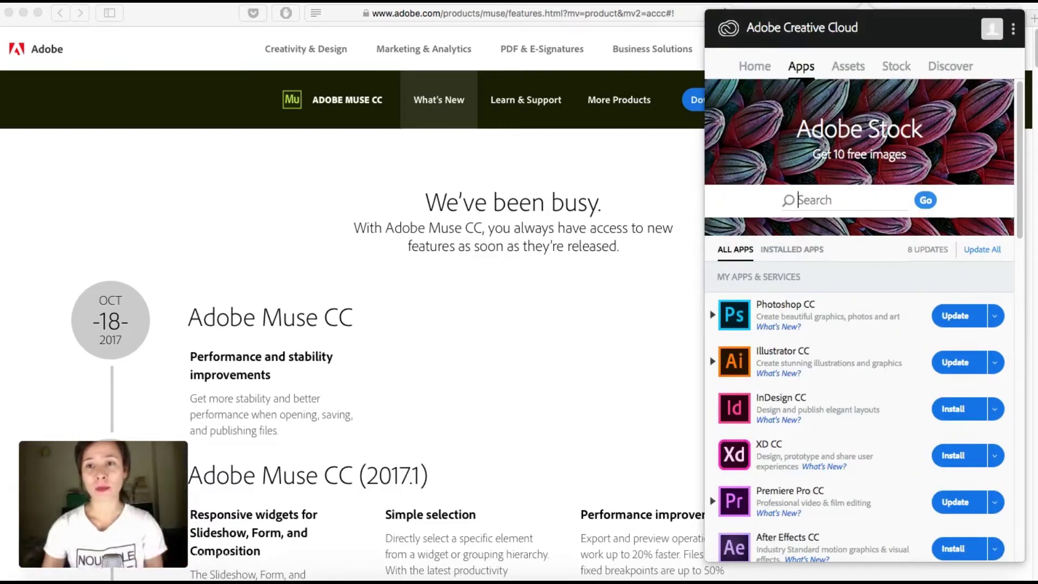
pyautogui.scroll(-10, 850, 354)
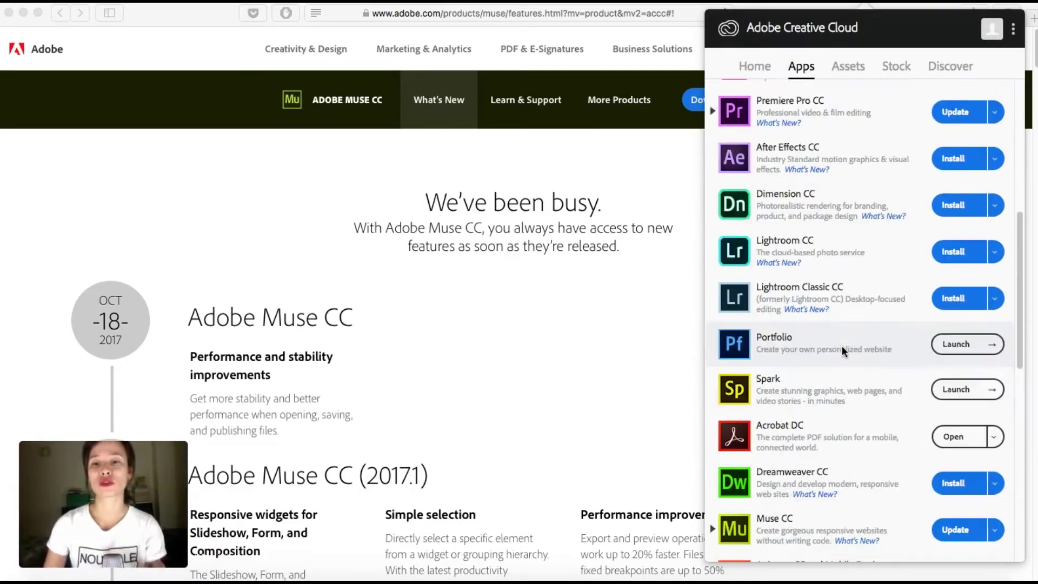
pyautogui.scroll(-2, 835, 346)
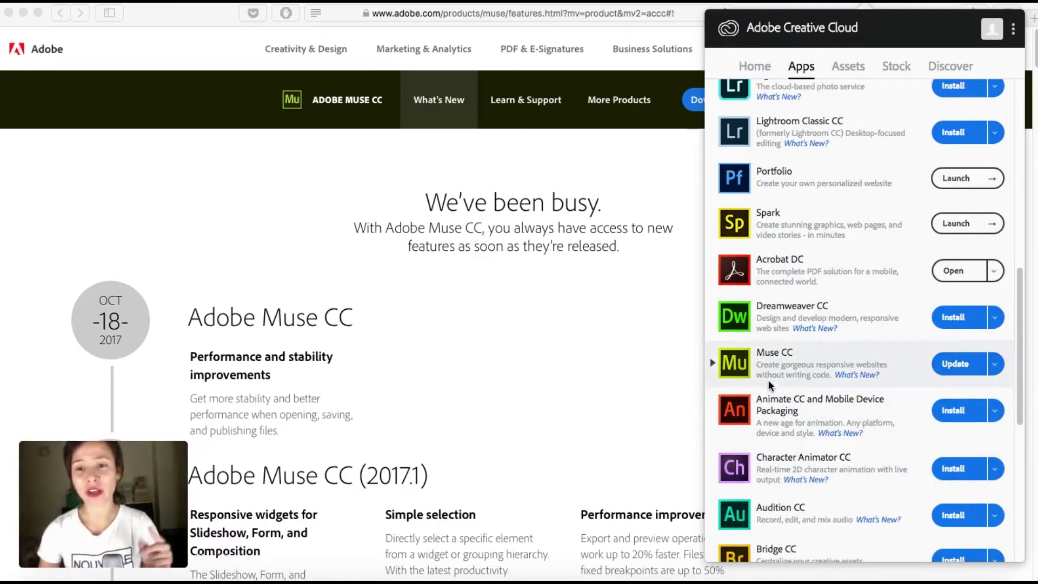
pyautogui.click(712, 364)
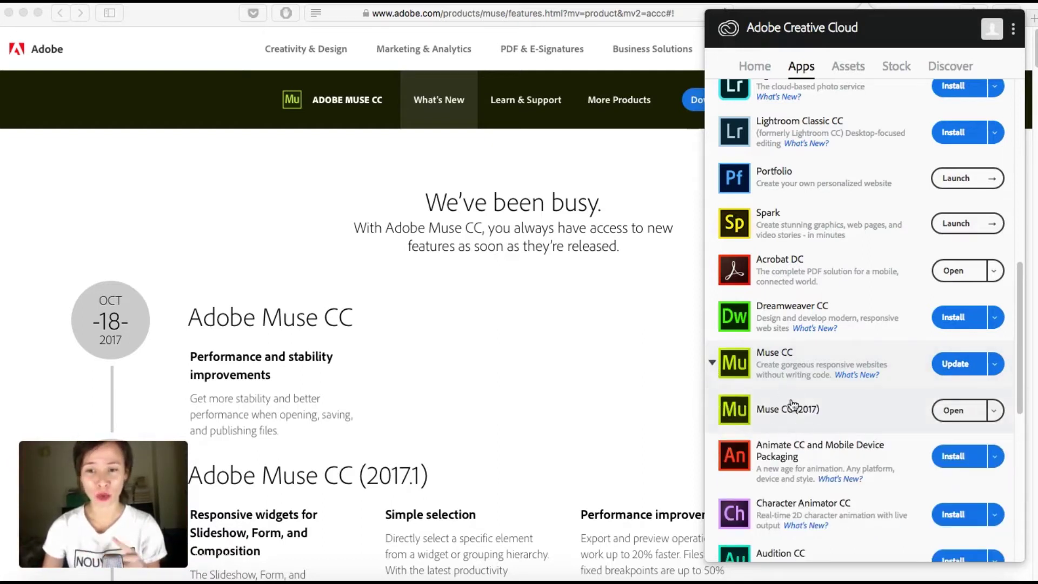
pyautogui.moveTo(805, 421)
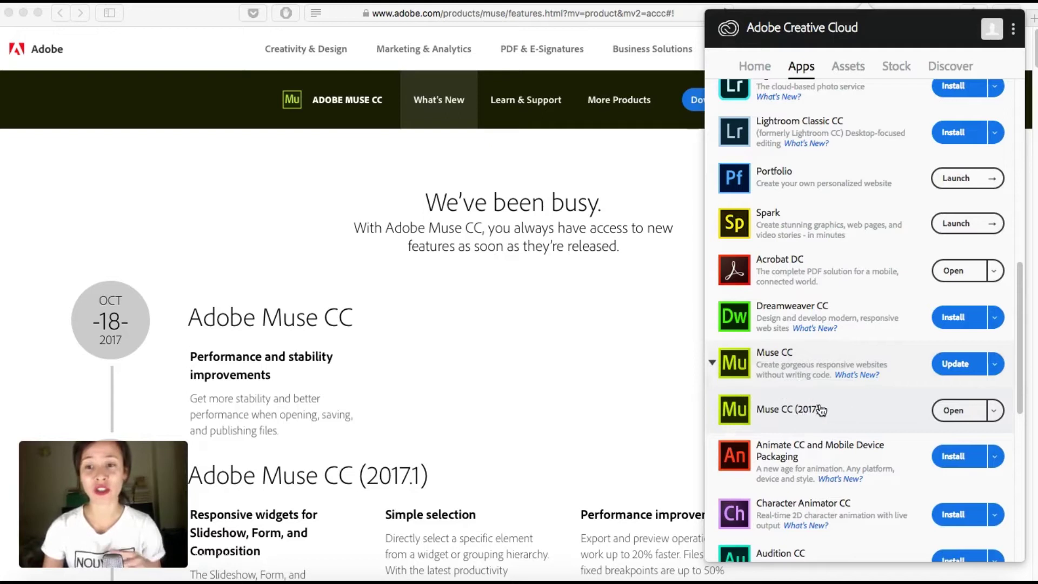
pyautogui.click(994, 367)
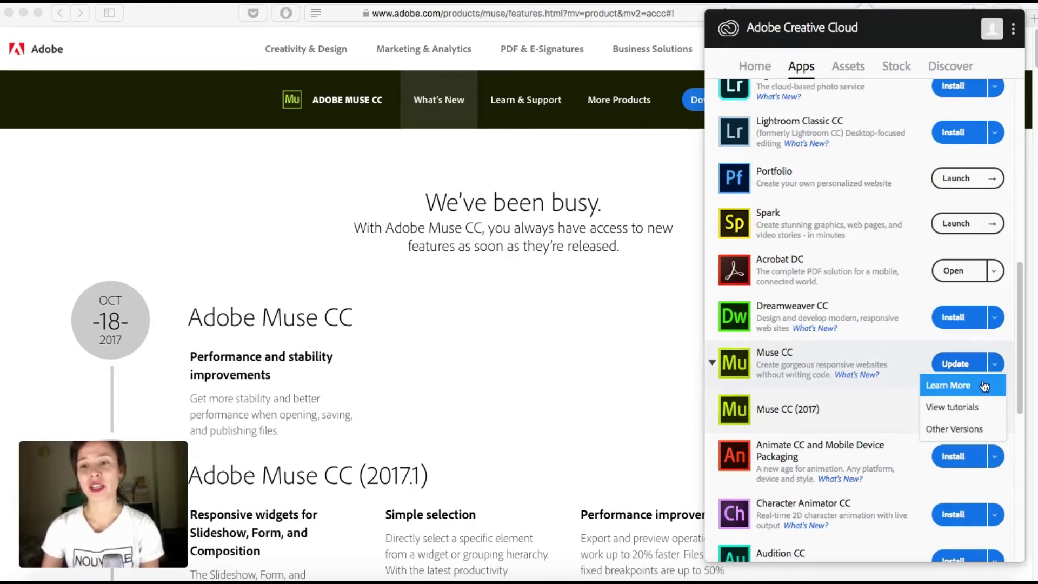
pyautogui.click(973, 429)
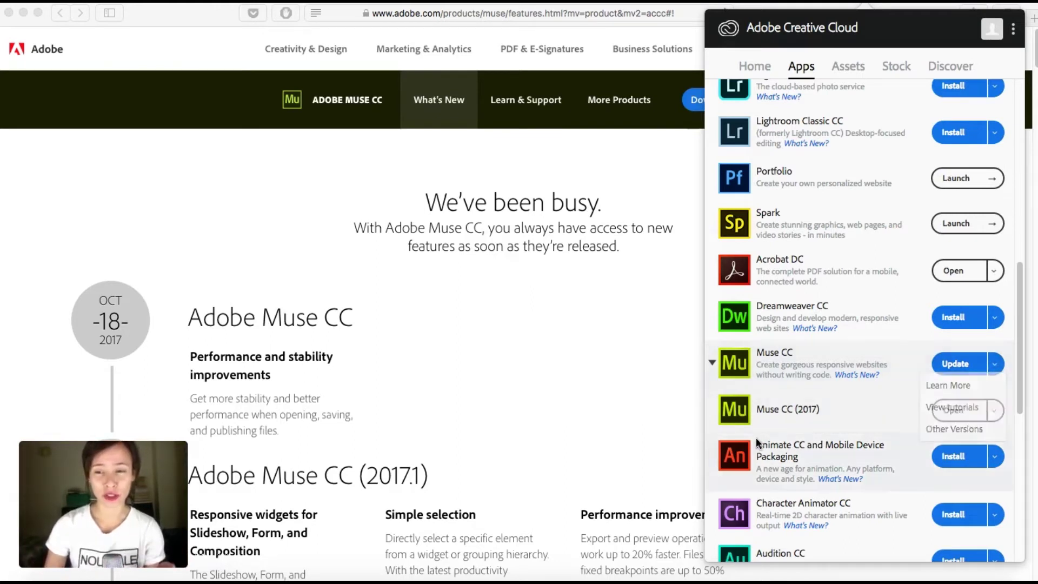
pyautogui.click(1003, 373)
# - From Muse's Other Versions list, install Muse CC (2015) version 2015.2.1
pyautogui.click(967, 430)
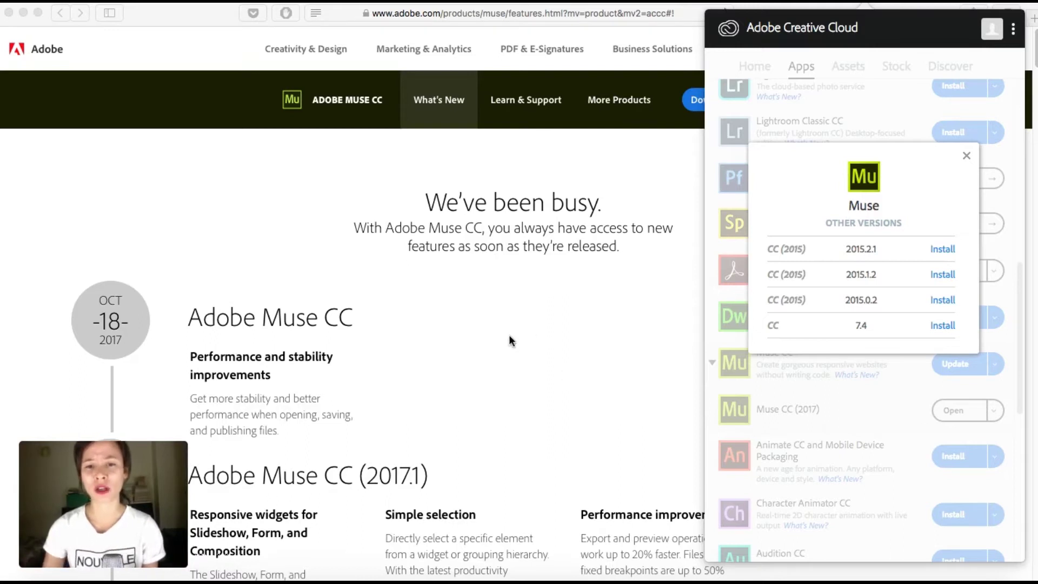
pyautogui.click(498, 378)
pyautogui.scroll(-2, 495, 388)
pyautogui.scroll(-12, 493, 388)
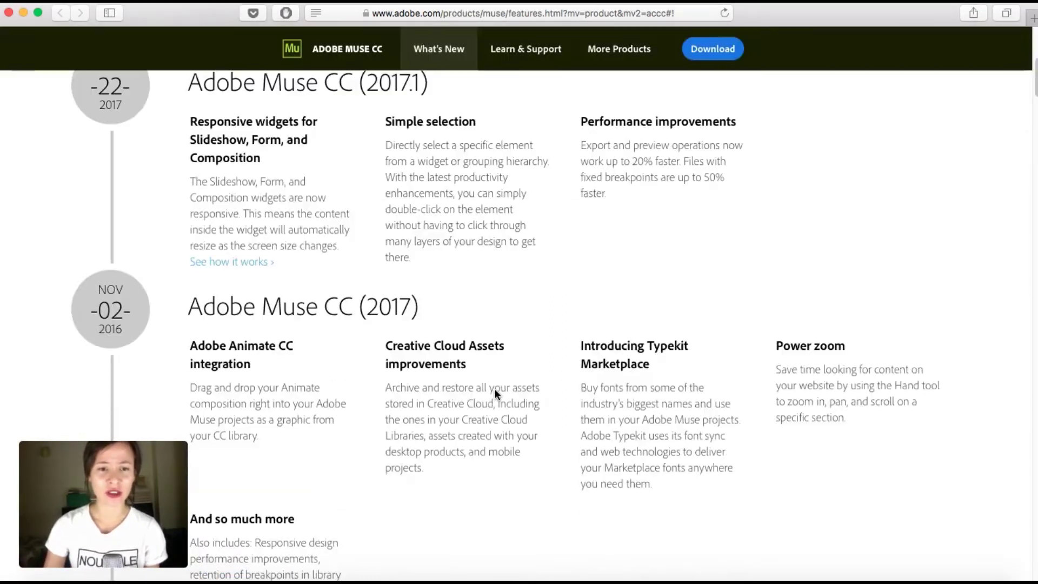
pyautogui.scroll(2, 493, 389)
pyautogui.scroll(8, 493, 389)
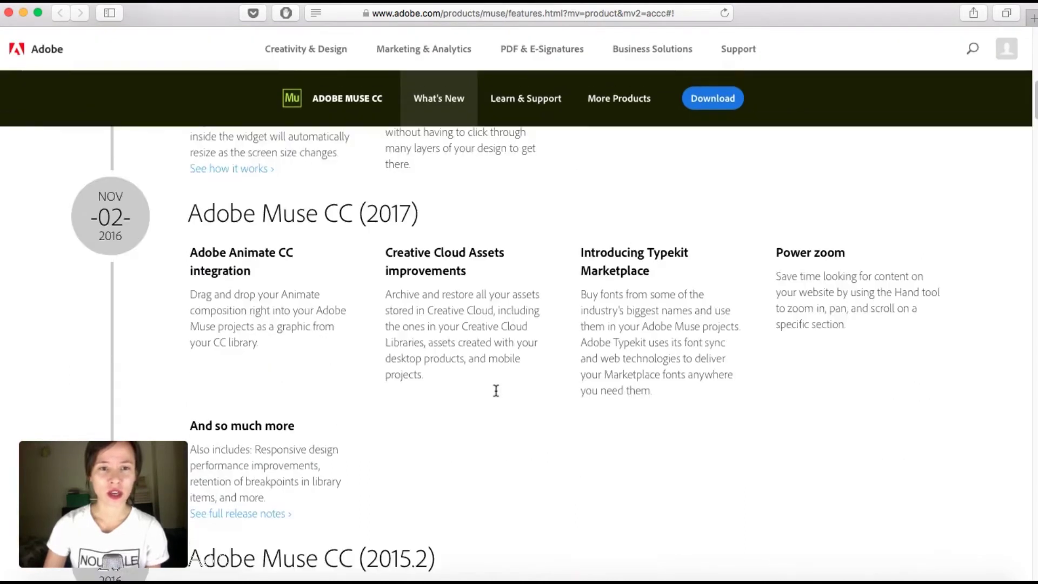
pyautogui.scroll(-2, 494, 389)
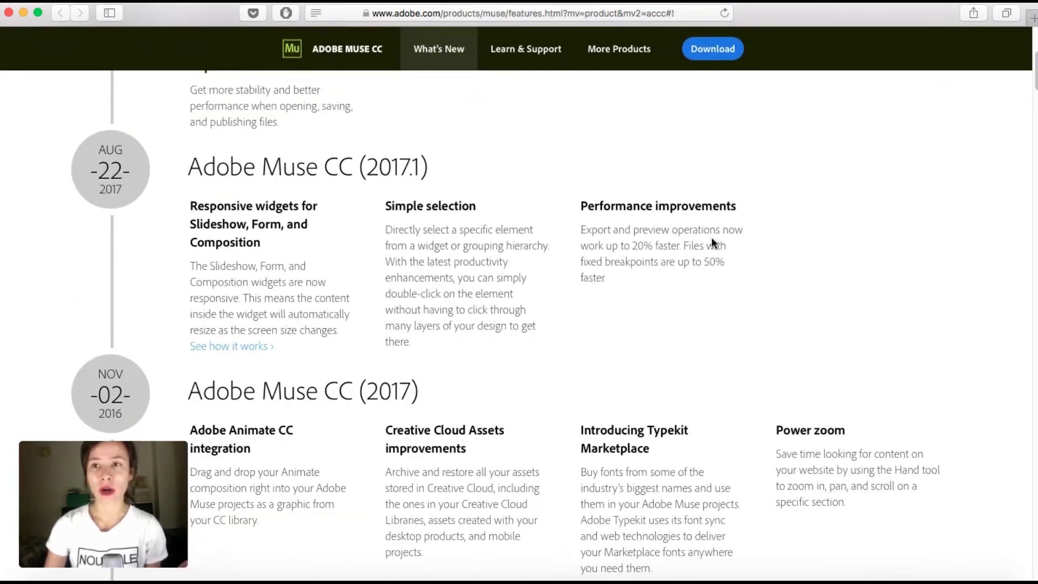
pyautogui.click(845, 2)
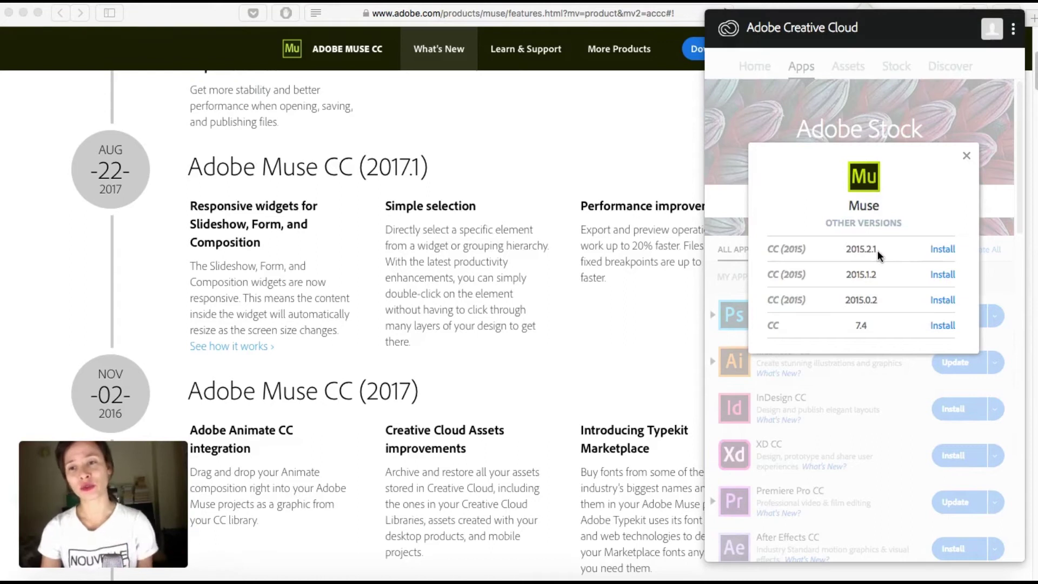
pyautogui.click(942, 250)
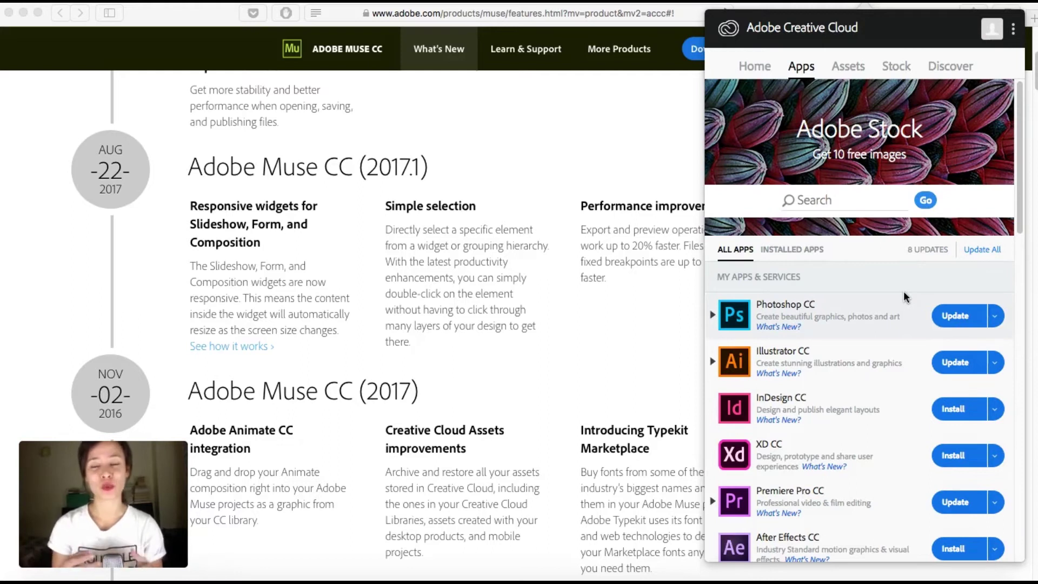
# - Scroll the Creative Cloud apps list while Muse CC 2015.2 finishes installing
pyautogui.scroll(-10, 903, 291)
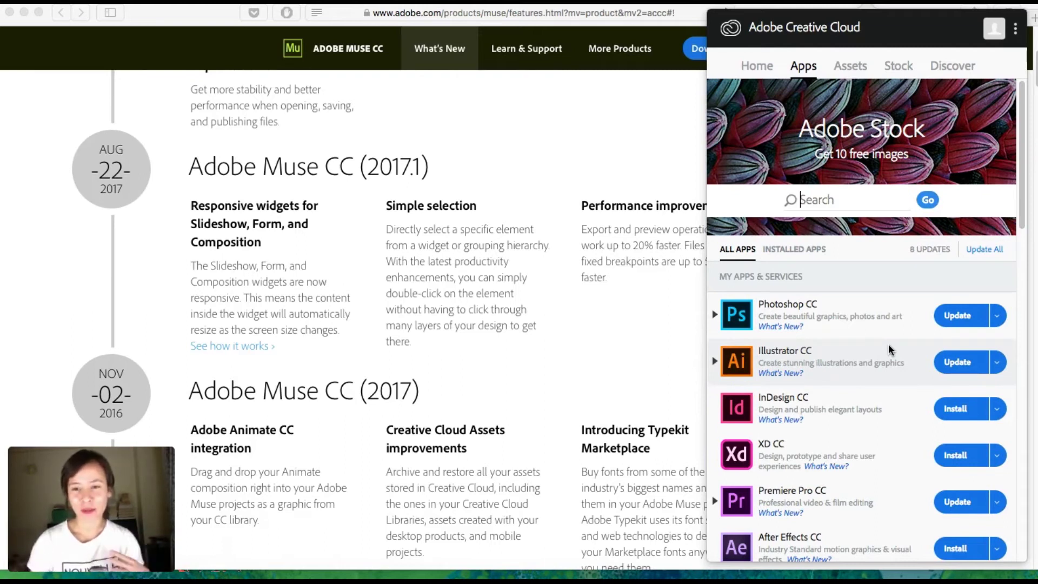
pyautogui.scroll(-5, 822, 407)
pyautogui.scroll(-5, 825, 404)
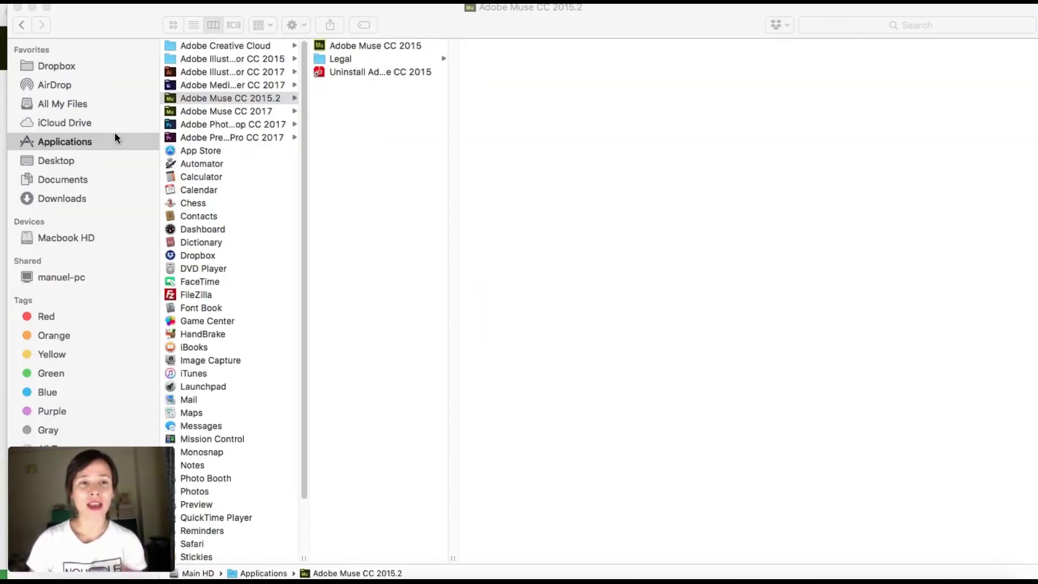
# - Check the Adobe Muse CC 2017 and 2015.2 folders in Applications, then minimize Finder
pyautogui.click(269, 111)
pyautogui.click(271, 101)
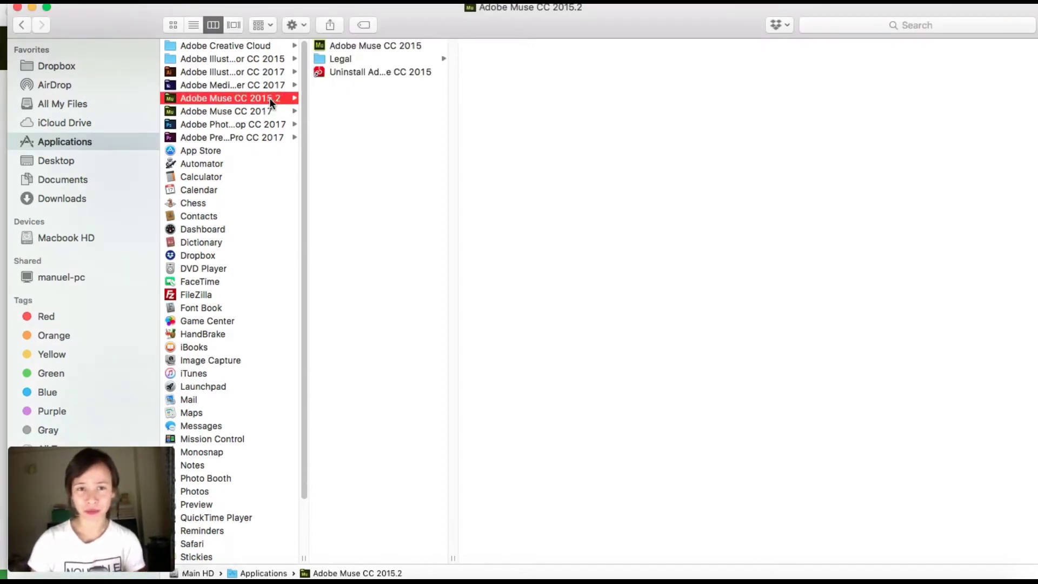
pyautogui.click(32, 7)
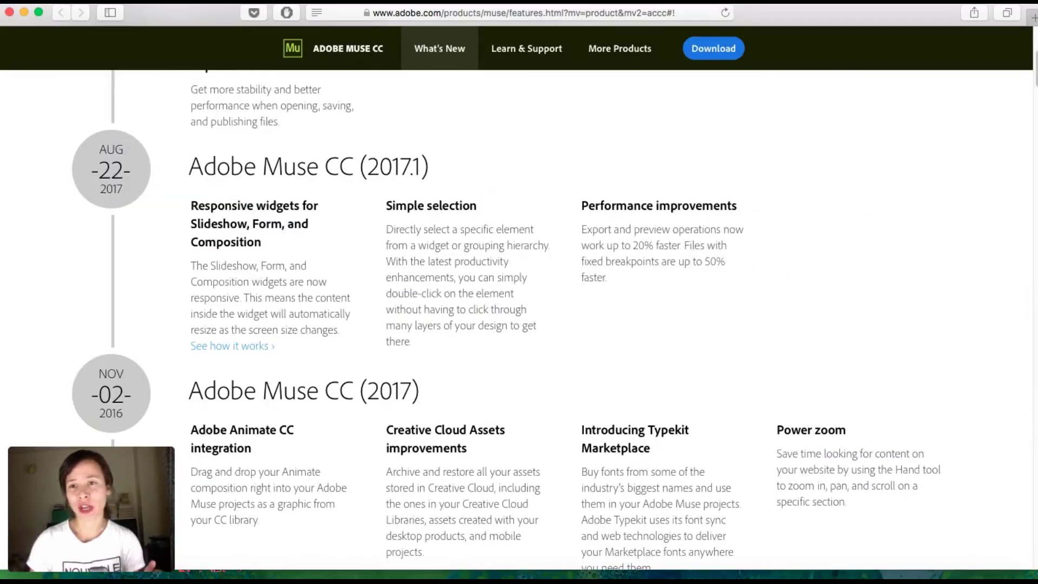
# - Start updating Muse CC to the latest version from the Creative Cloud apps panel
pyautogui.click(865, 1)
pyautogui.scroll(-15, 835, 443)
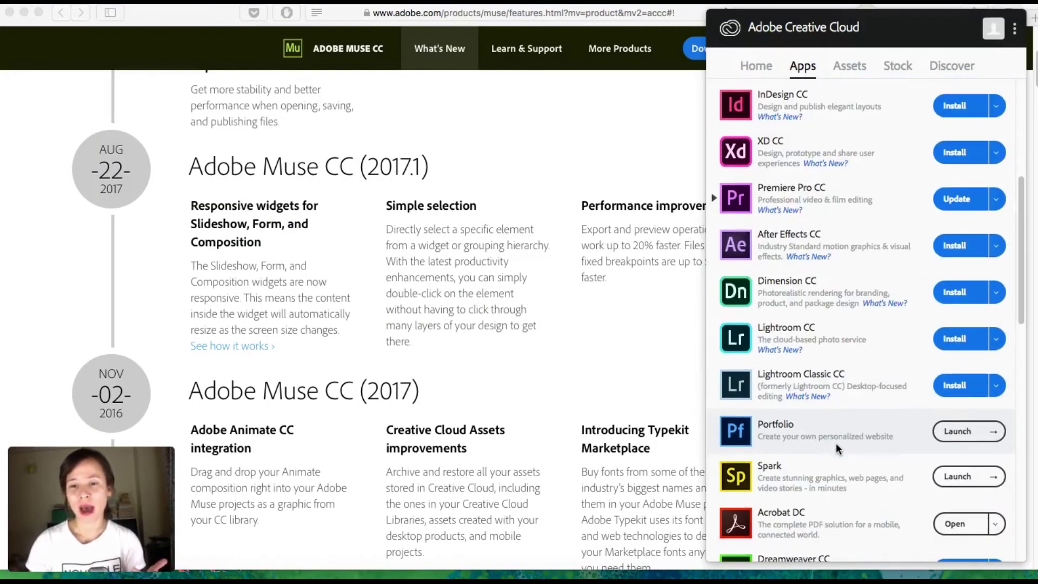
pyautogui.scroll(-1, 834, 444)
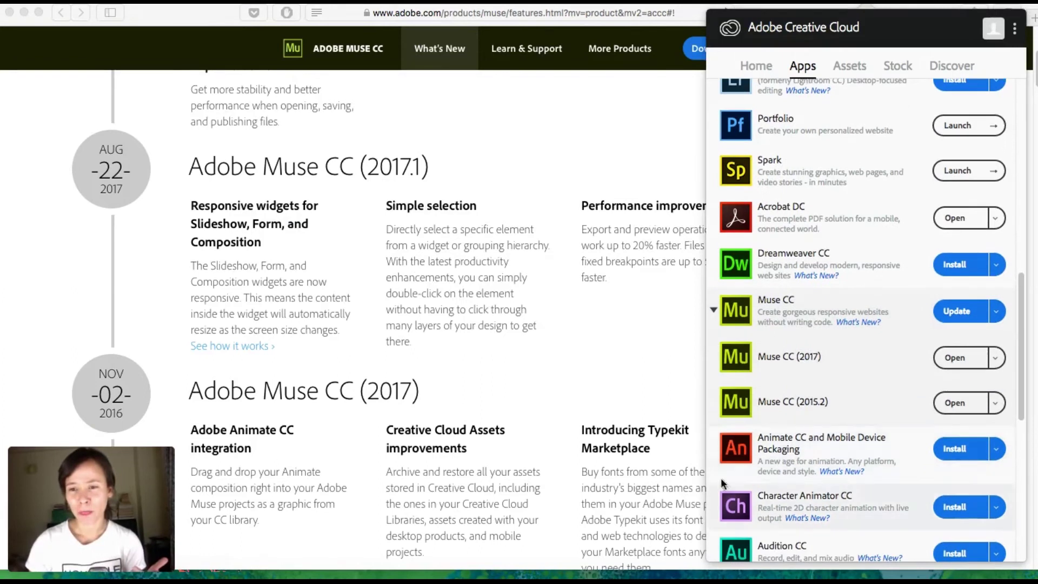
pyautogui.click(960, 318)
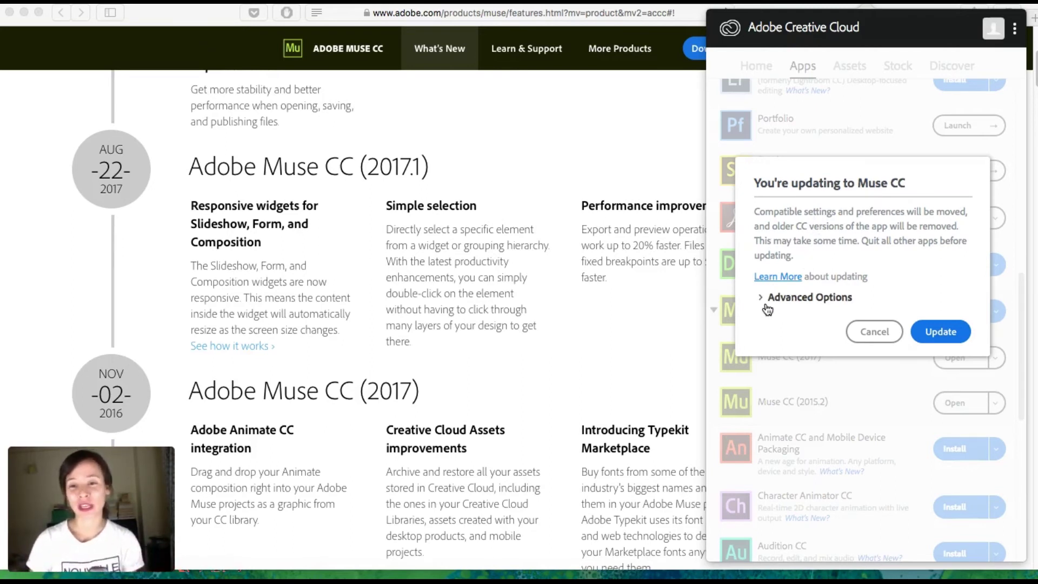
# - Uncheck 'Remove old versions' under Advanced Options and confirm the Muse CC update
pyautogui.click(765, 304)
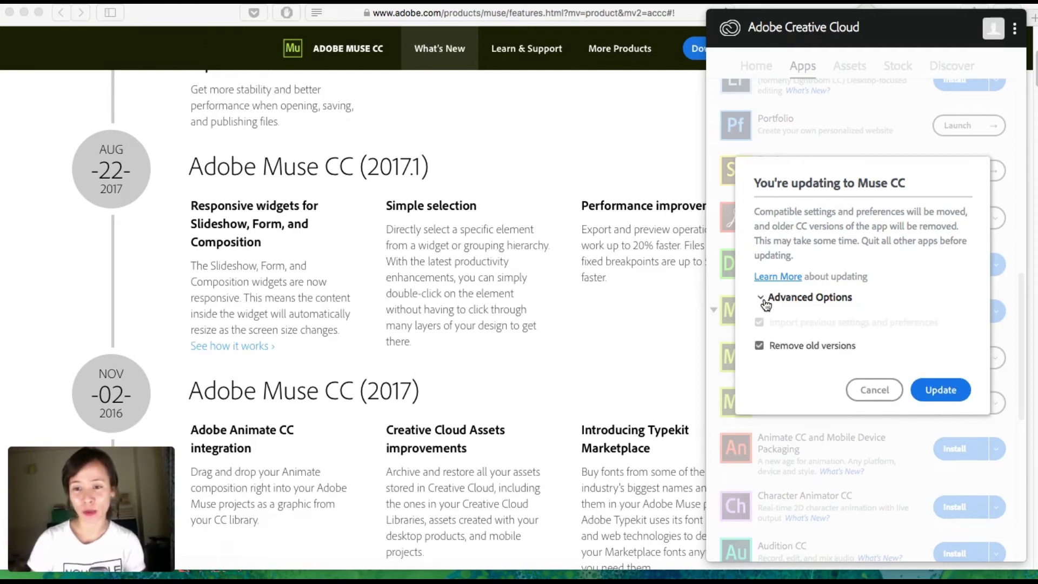
pyautogui.click(759, 349)
pyautogui.click(758, 346)
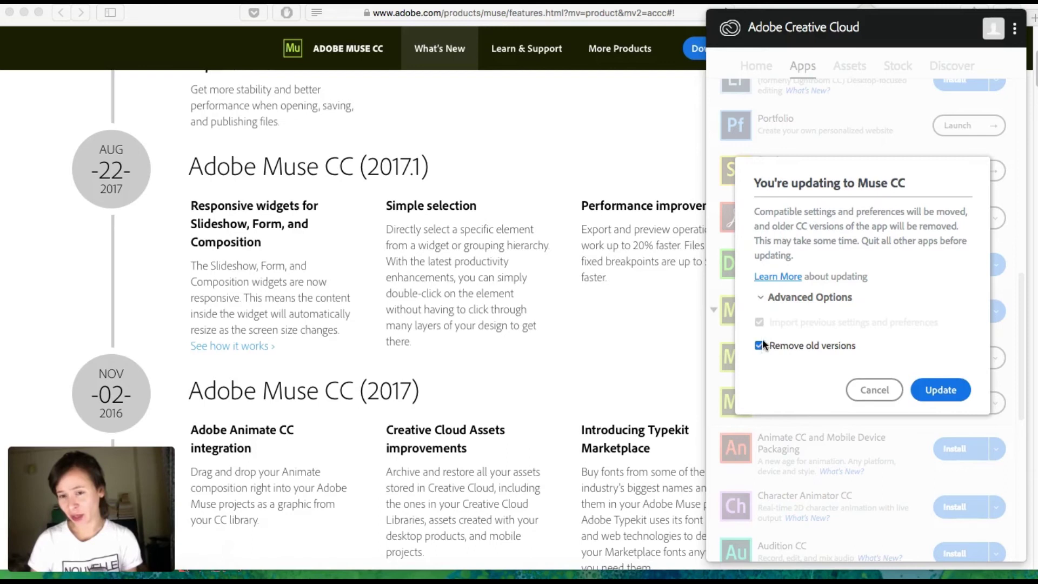
pyautogui.click(760, 345)
pyautogui.click(759, 345)
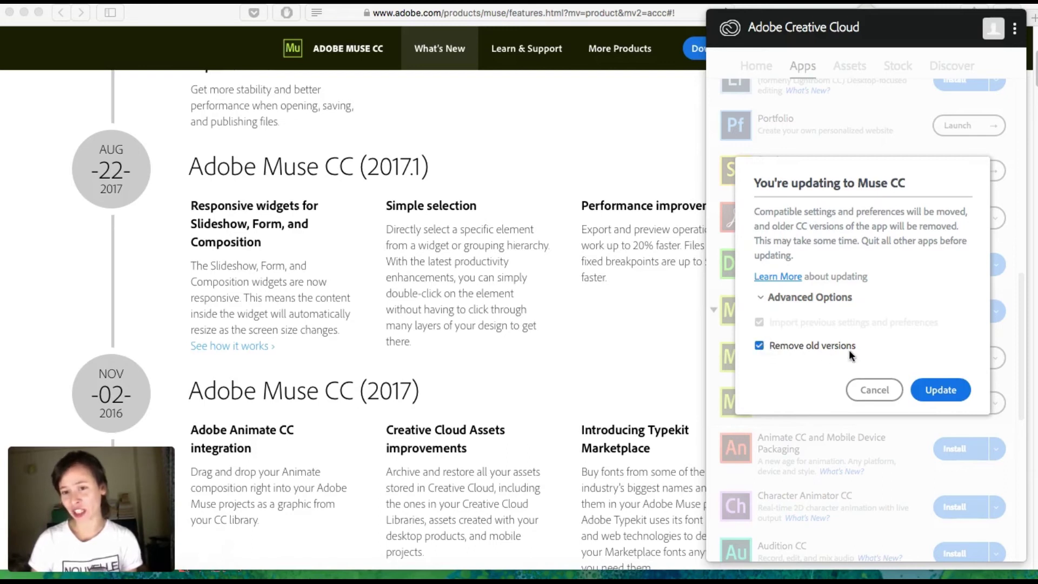
pyautogui.click(760, 344)
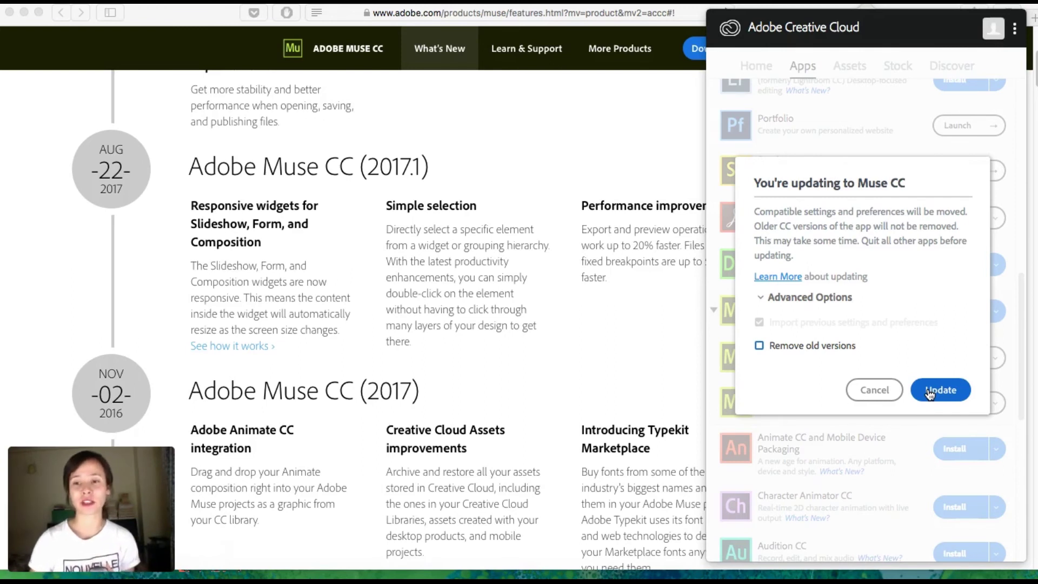
pyautogui.click(929, 394)
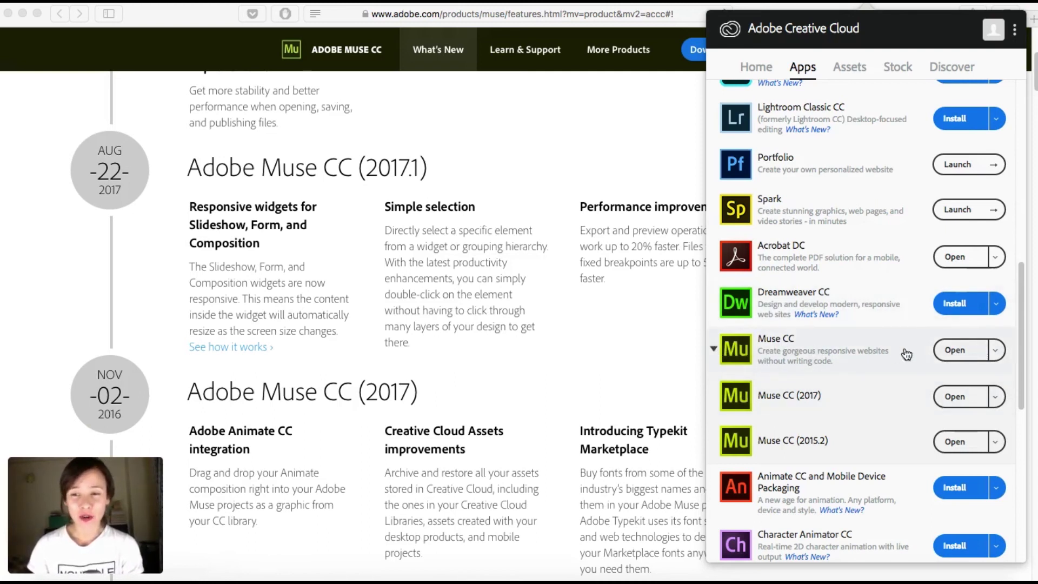
pyautogui.click(955, 396)
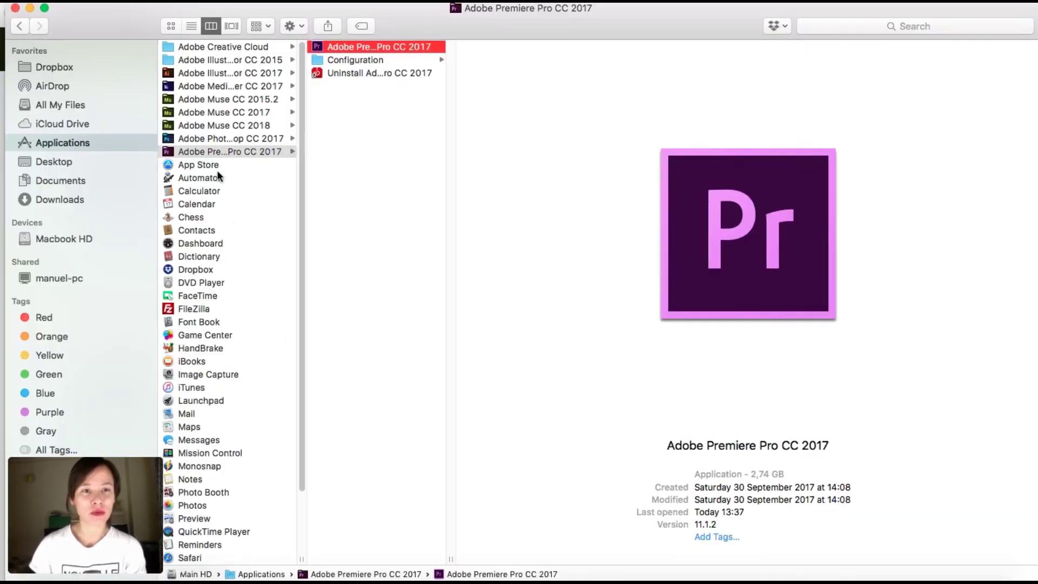
# - Inspect the Adobe Muse CC 2018, 2017 and 2015.2 folders in Applications, then minimize Finder
pyautogui.click(234, 125)
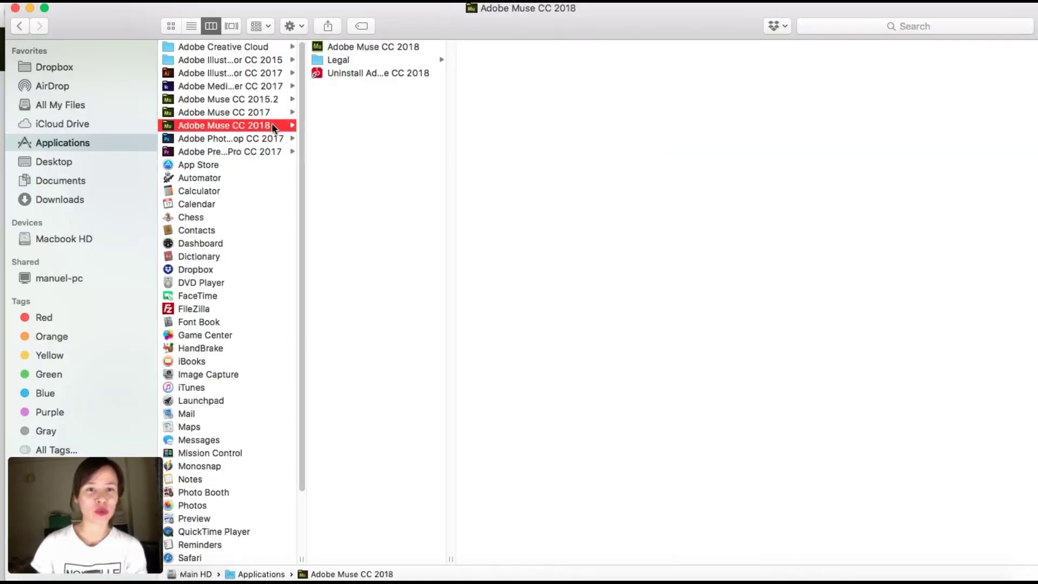
pyautogui.click(262, 112)
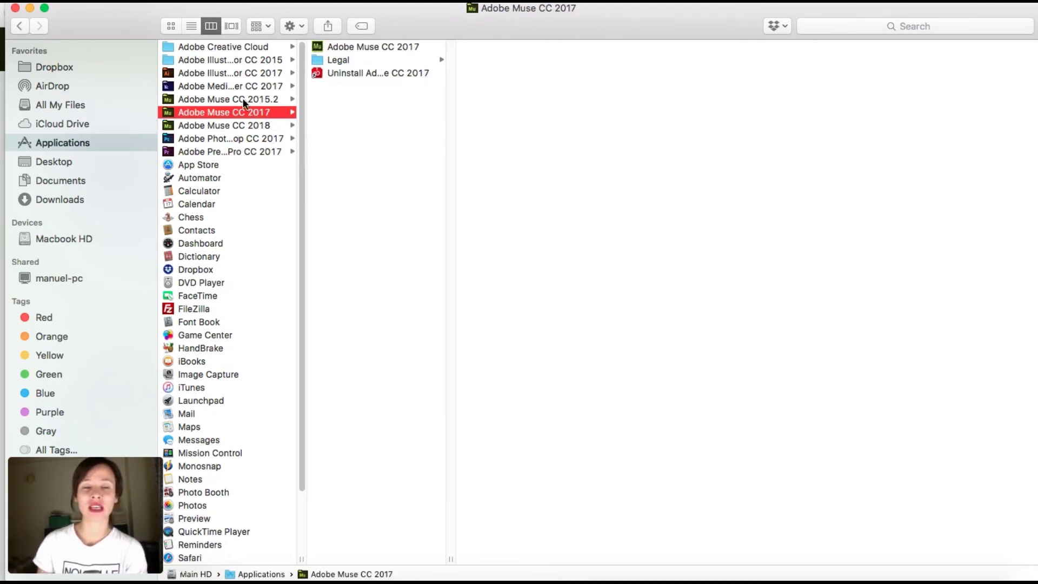
pyautogui.click(241, 99)
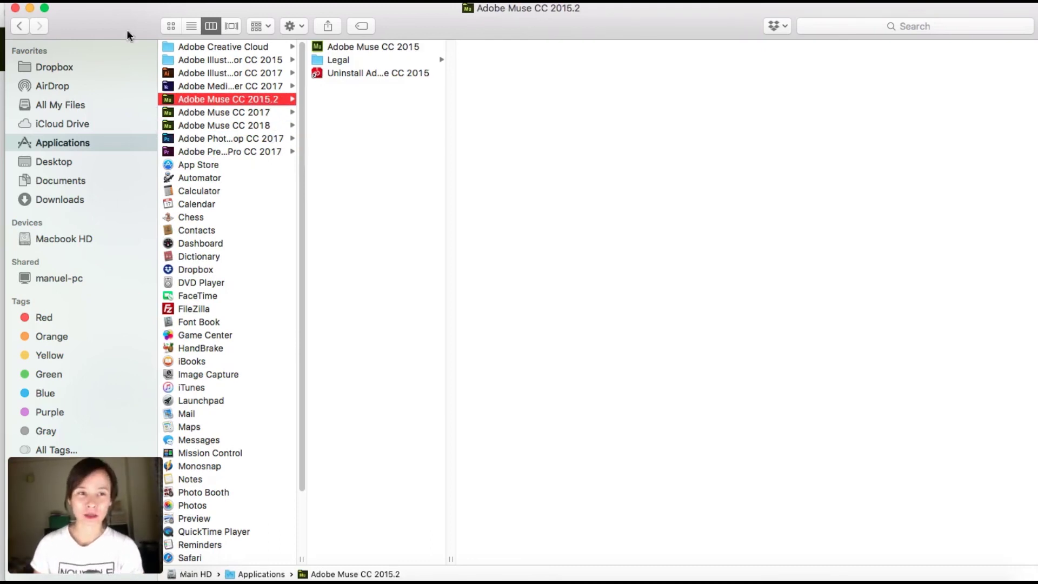
pyautogui.click(30, 8)
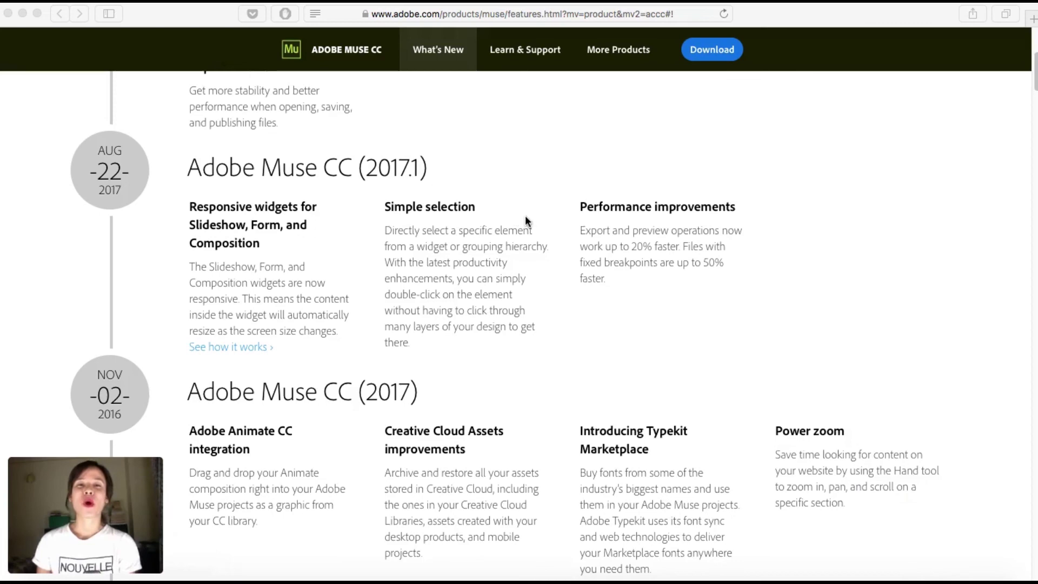